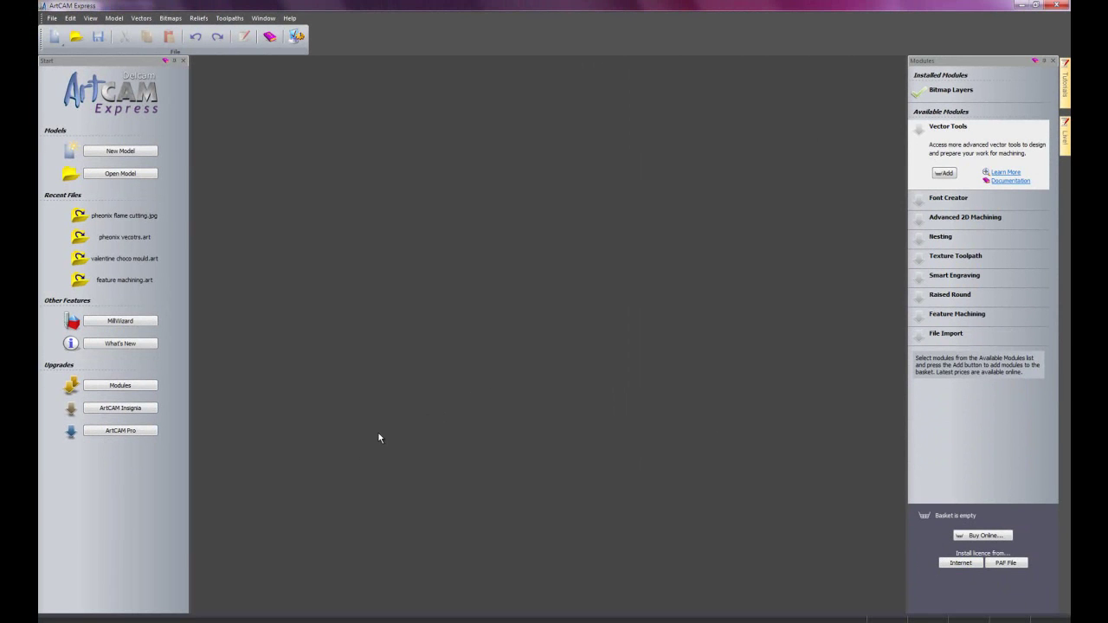
# Create a 300 dpi millimetre model from pheonix flame cutting.jpg by dropping it into ArtCAM
pyautogui.hotkey('alt', 'Tab')
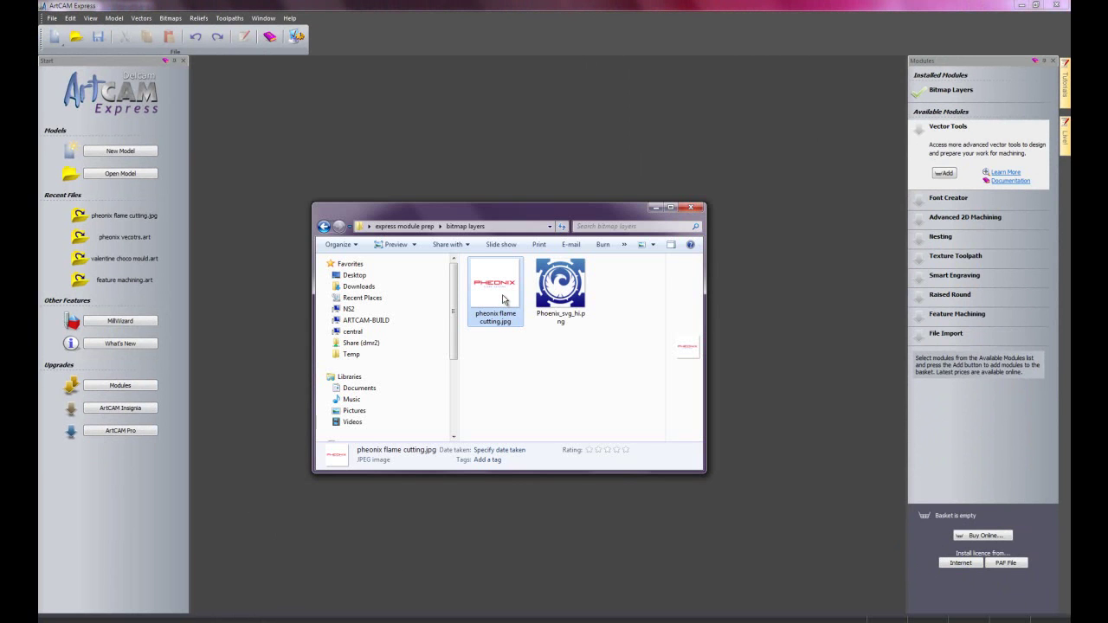
pyautogui.moveTo(503, 299); pyautogui.dragTo(539, 152)
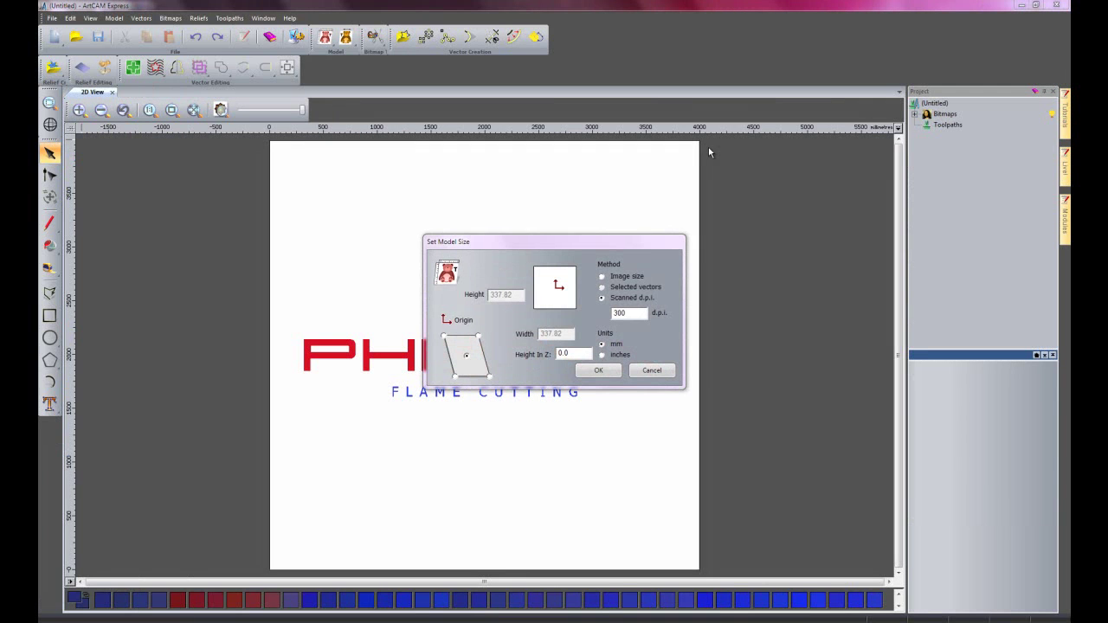
pyautogui.click(597, 370)
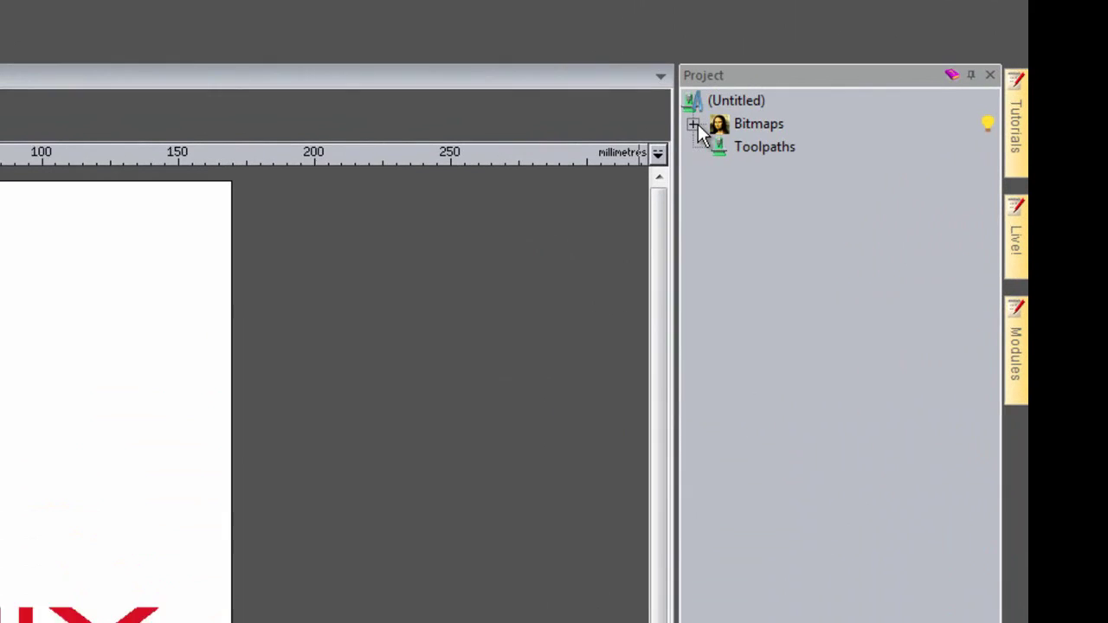
# Import Phoenix_svg_hi.png as a second bitmap layer
pyautogui.click(694, 125)
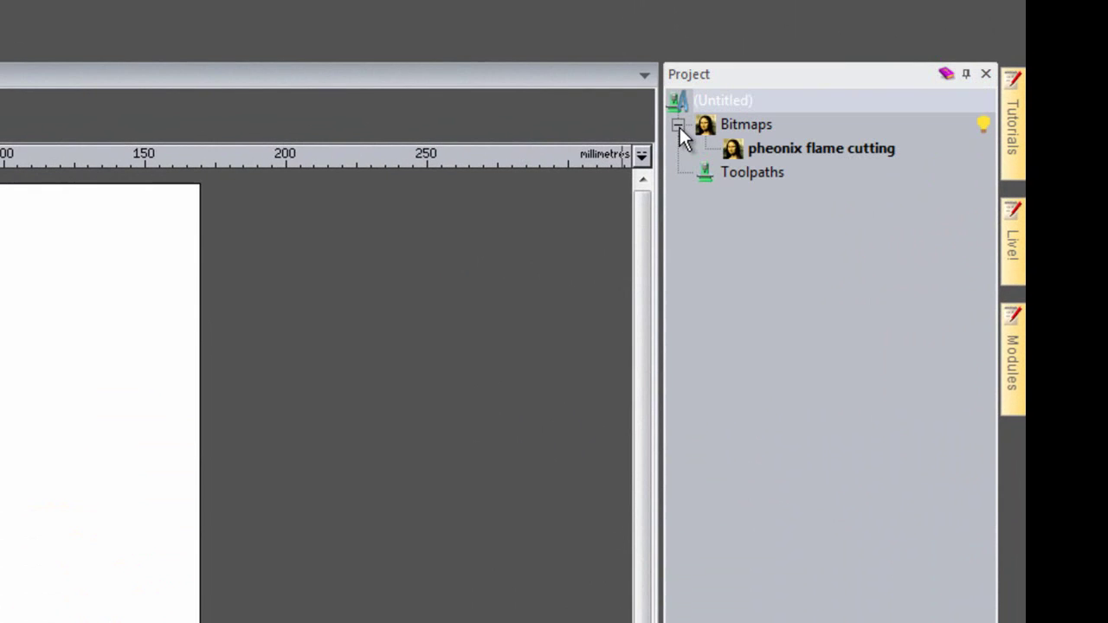
pyautogui.rightClick(757, 123)
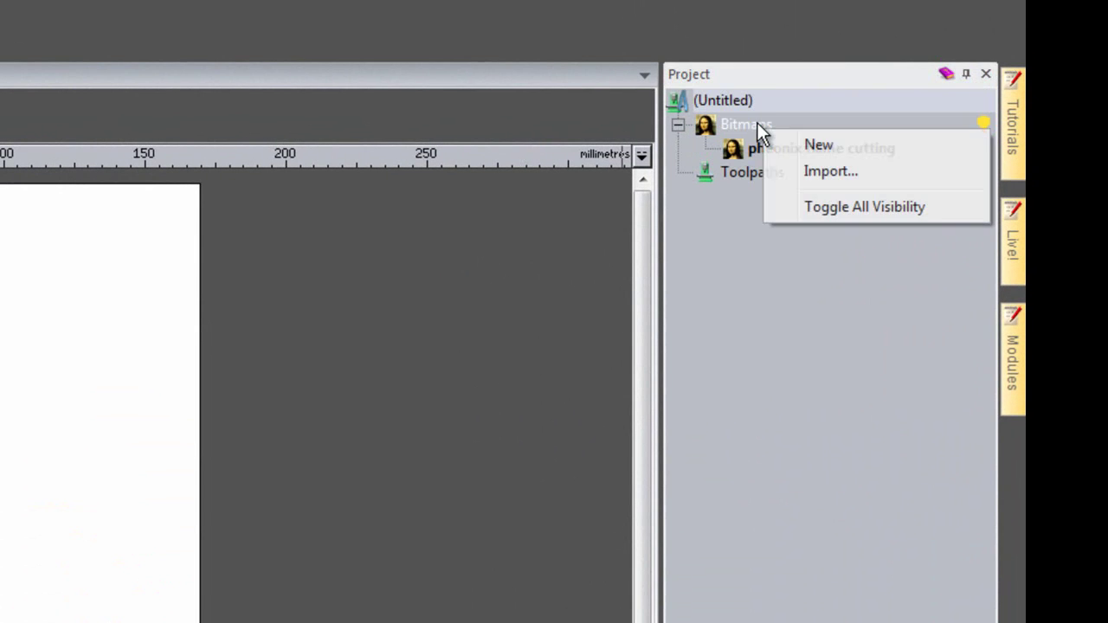
pyautogui.click(828, 170)
pyautogui.click(345, 223)
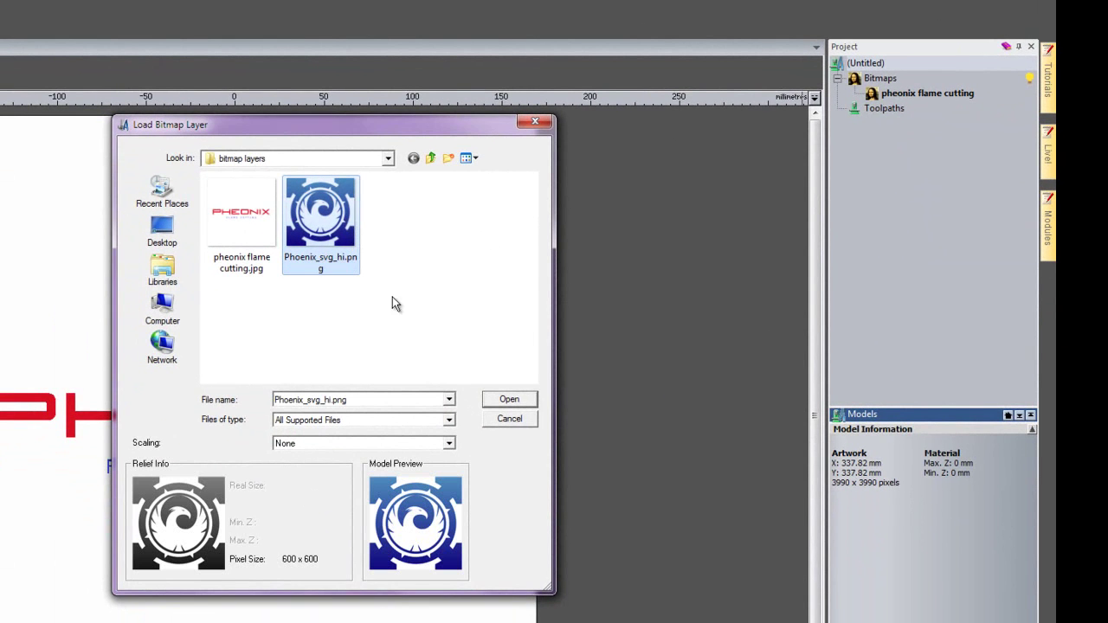
pyautogui.click(509, 400)
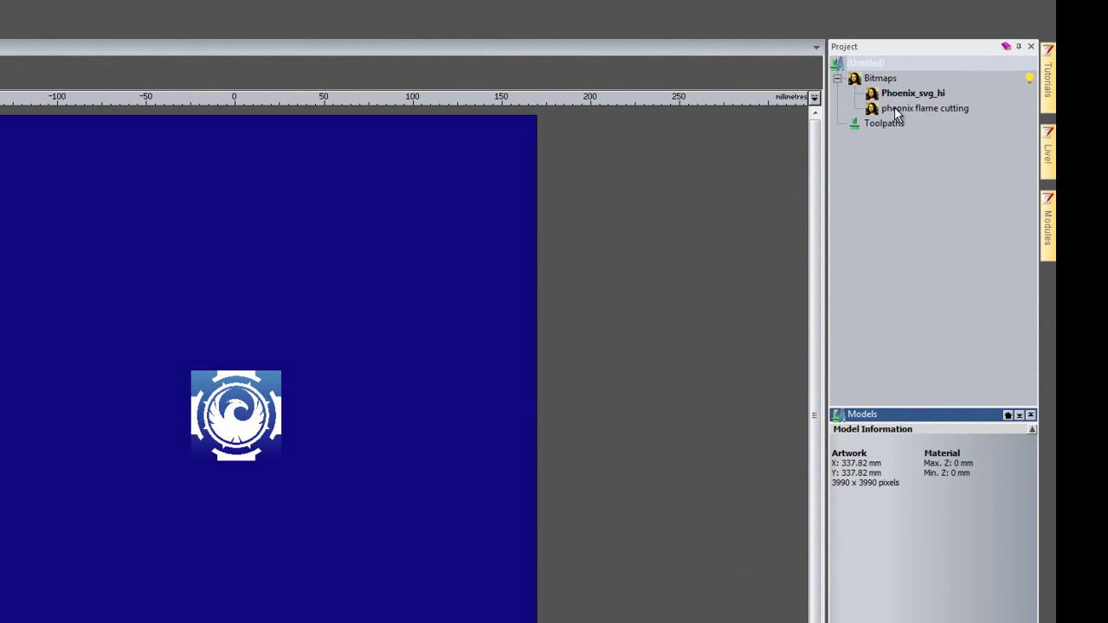
# Toggle between the pheonix flame cutting and Phoenix_svg_hi bitmap layers
pyautogui.click(894, 107)
pyautogui.moveTo(895, 107); pyautogui.dragTo(889, 107)
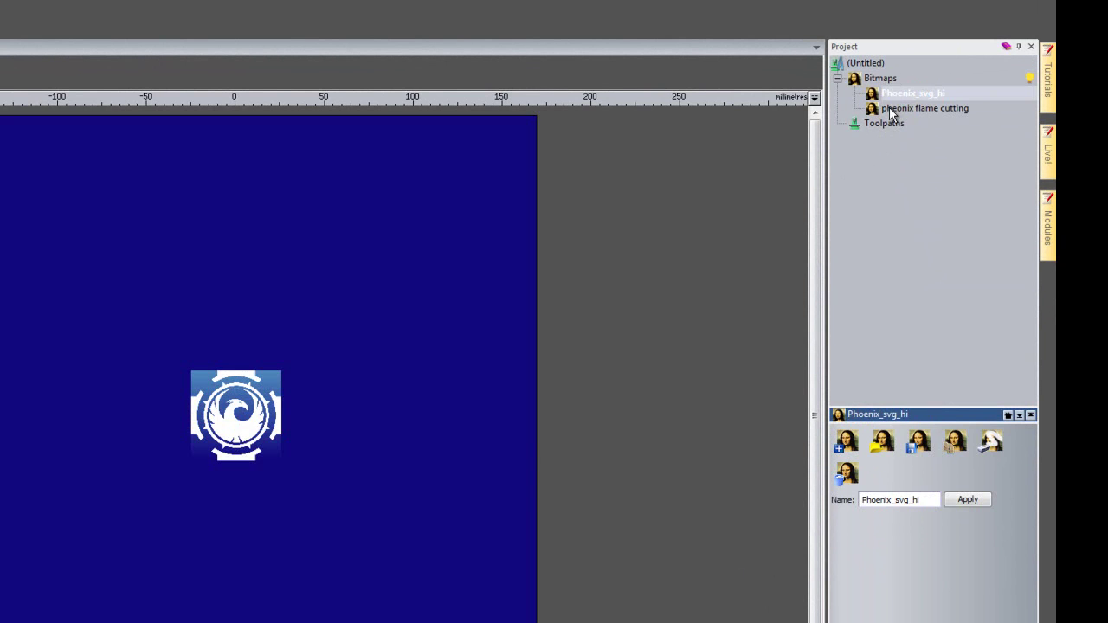
pyautogui.click(889, 107)
pyautogui.click(892, 95)
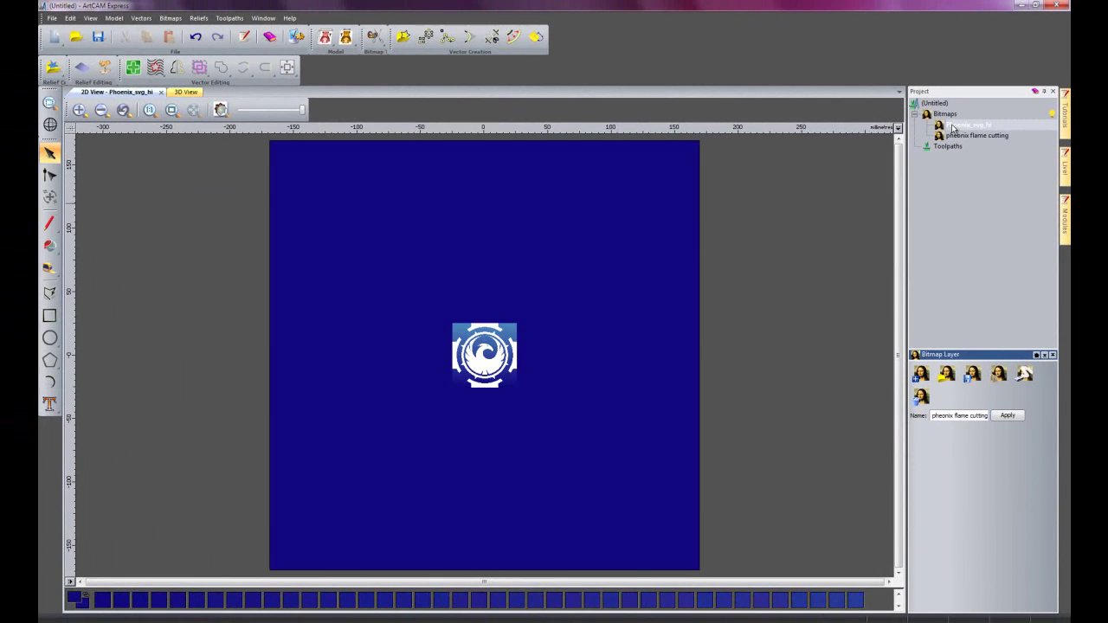
# Reduce the pheonix flame cutting bitmap to 2 colours, leaving only red and white
pyautogui.click(958, 136)
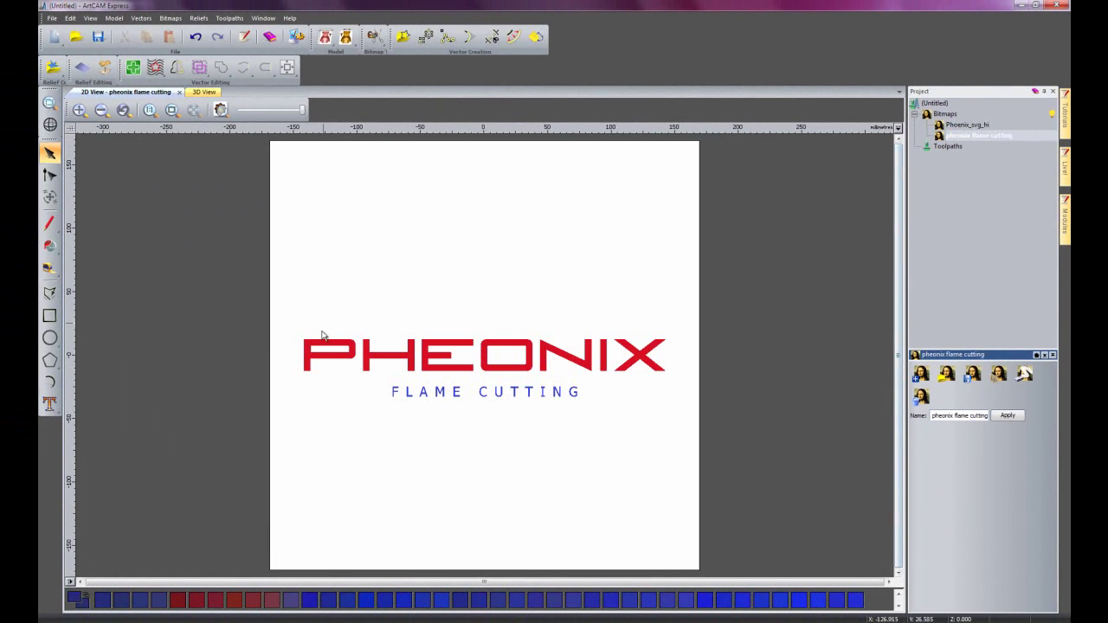
pyautogui.rightClick(79, 599)
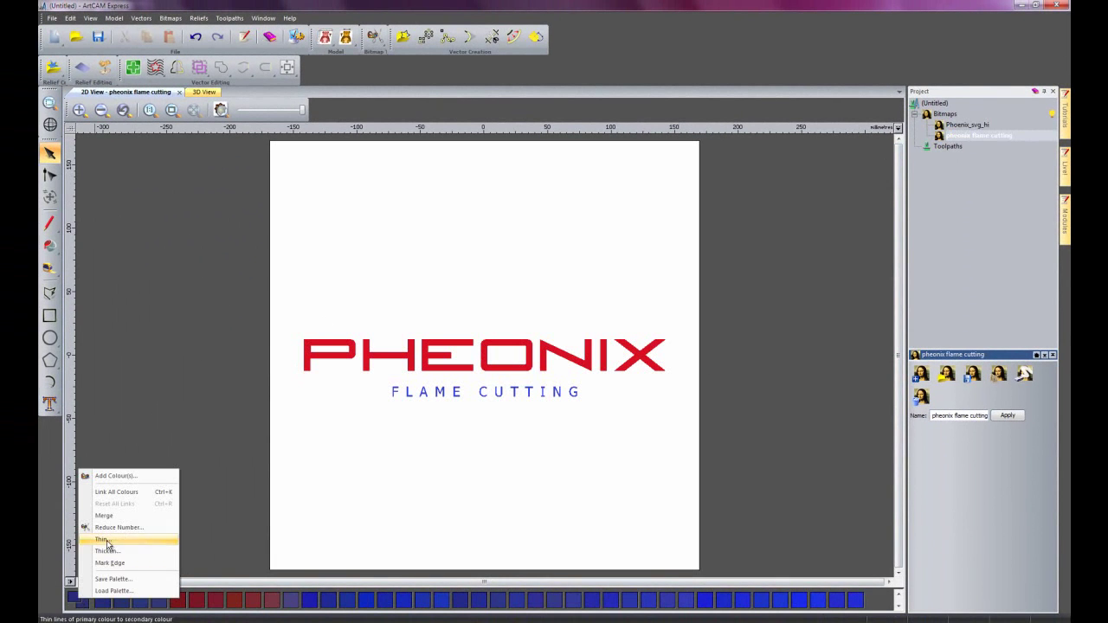
pyautogui.click(114, 527)
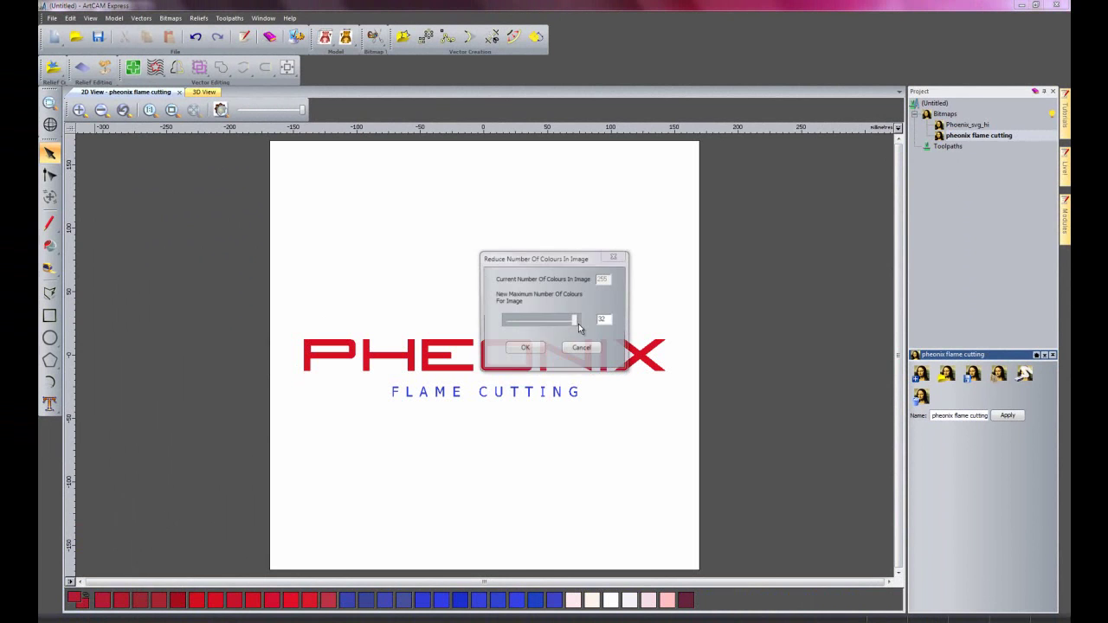
pyautogui.moveTo(575, 321); pyautogui.dragTo(574, 321)
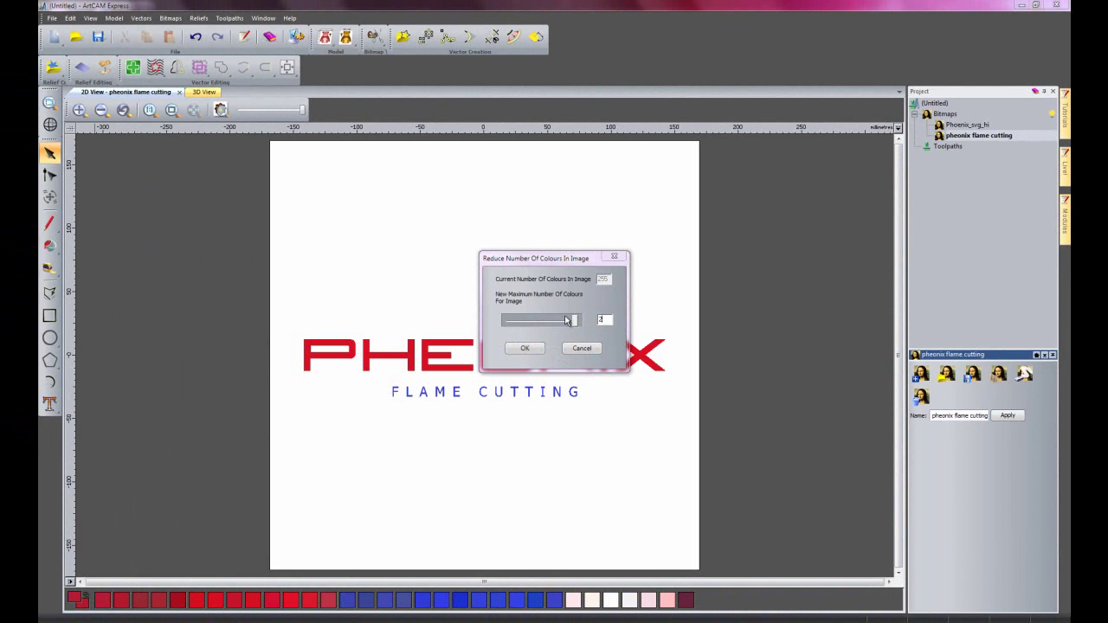
pyautogui.click(522, 348)
# Trace the PHEONIX FLAME CUTTING lettering into boundary vectors, then restore the bitmap to full strength
pyautogui.click(536, 37)
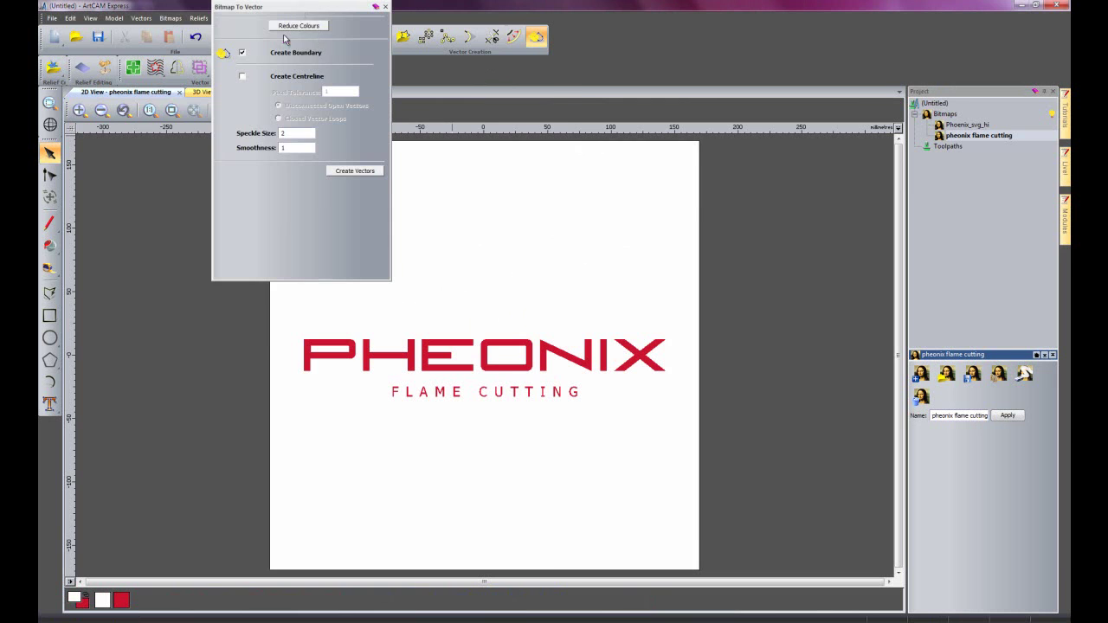
pyautogui.moveTo(299, 6); pyautogui.dragTo(182, 182)
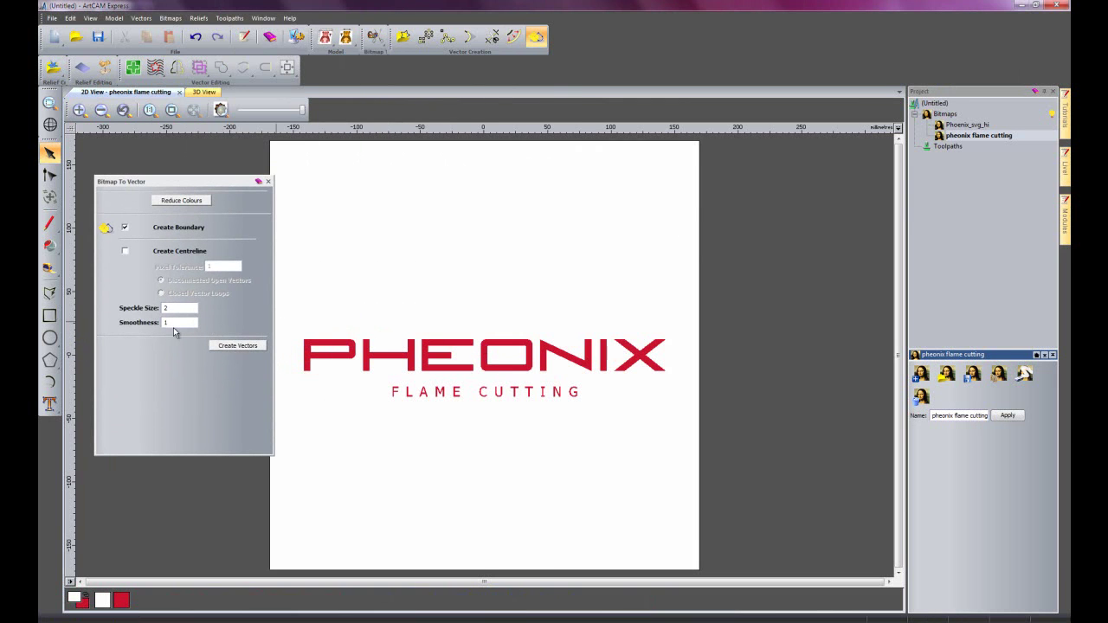
pyautogui.click(232, 346)
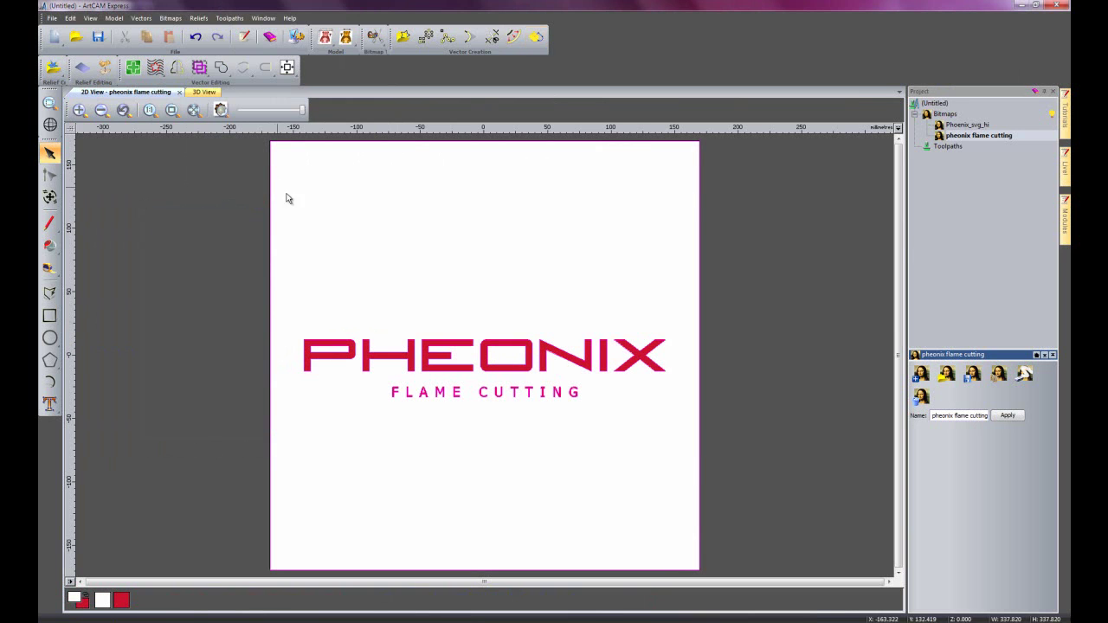
pyautogui.click(270, 182)
pyautogui.moveTo(303, 111); pyautogui.dragTo(227, 115)
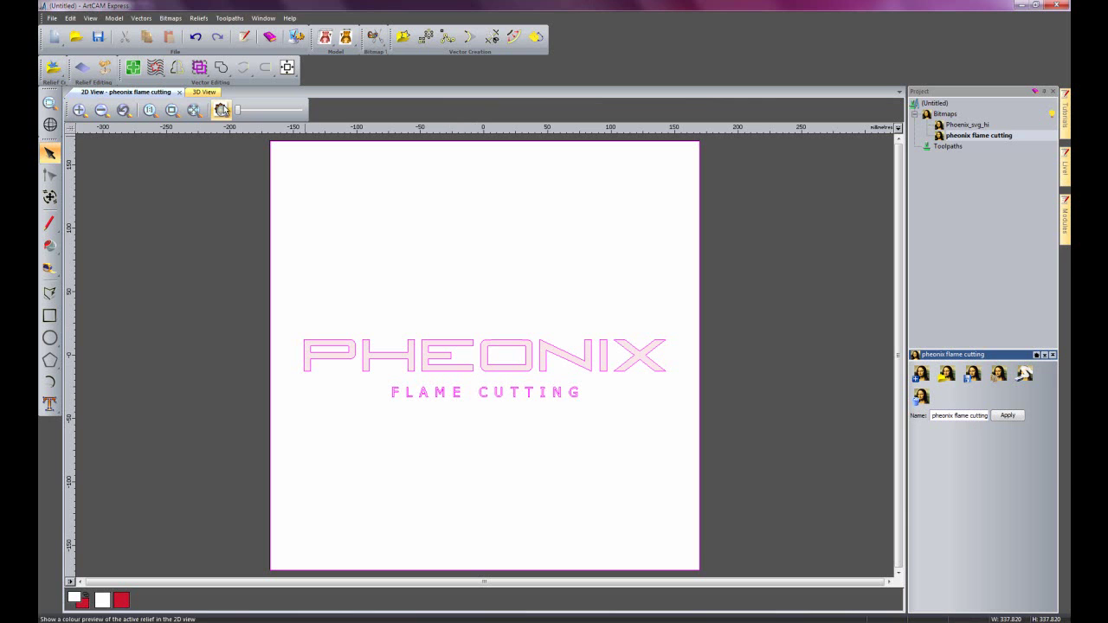
pyautogui.moveTo(239, 111); pyautogui.dragTo(338, 120)
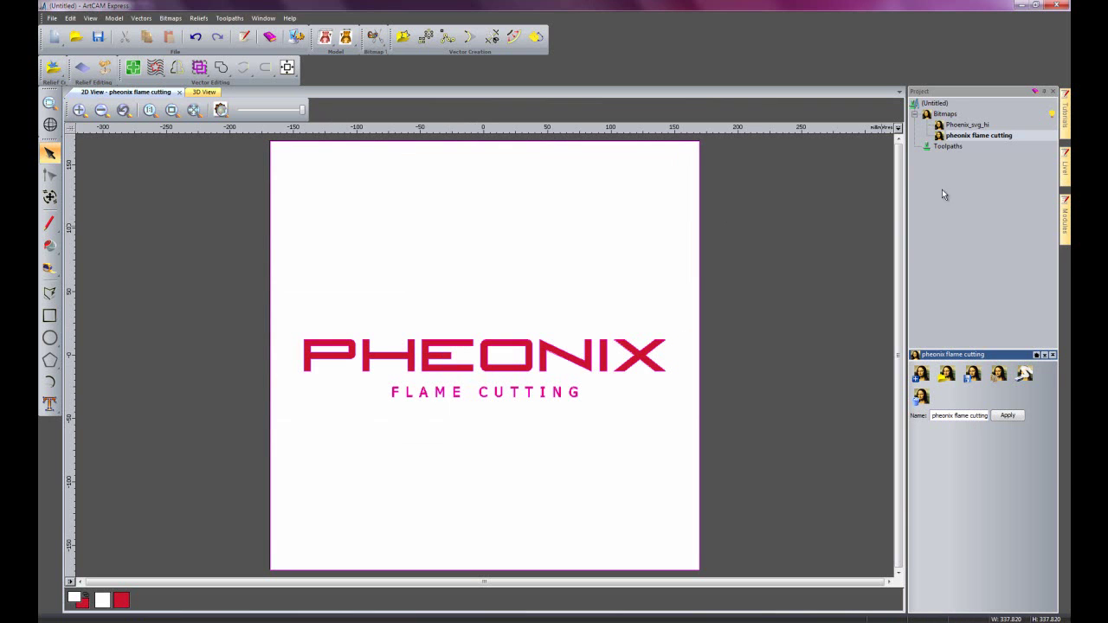
# Select the Phoenix_svg_hi emblem bitmap, reduce it to four colours and pick white
pyautogui.click(967, 125)
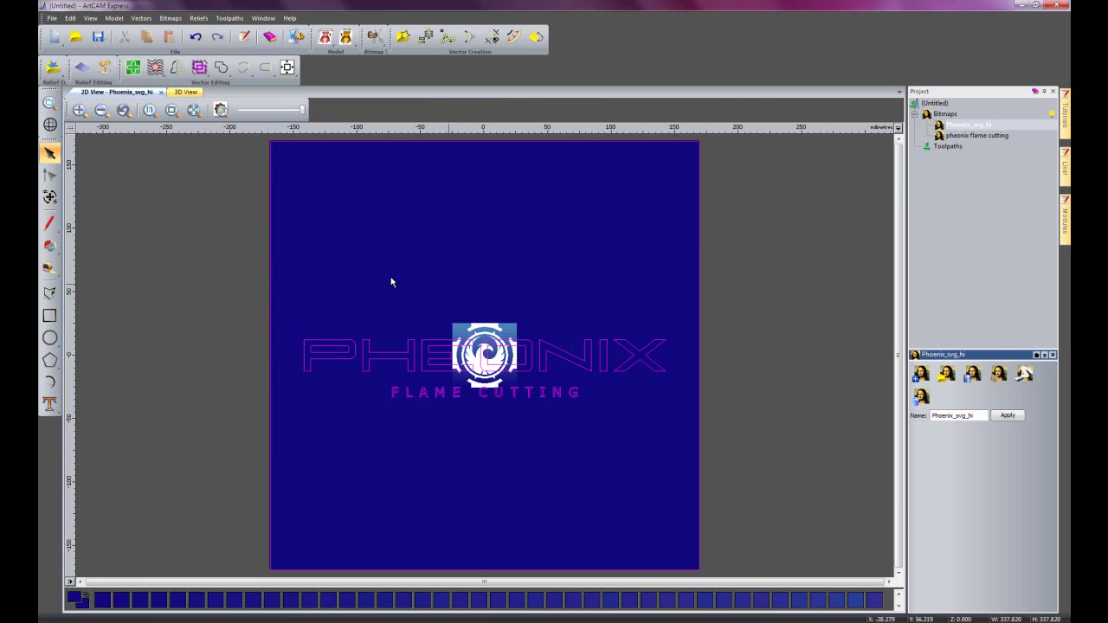
pyautogui.scroll(3, 485, 407)
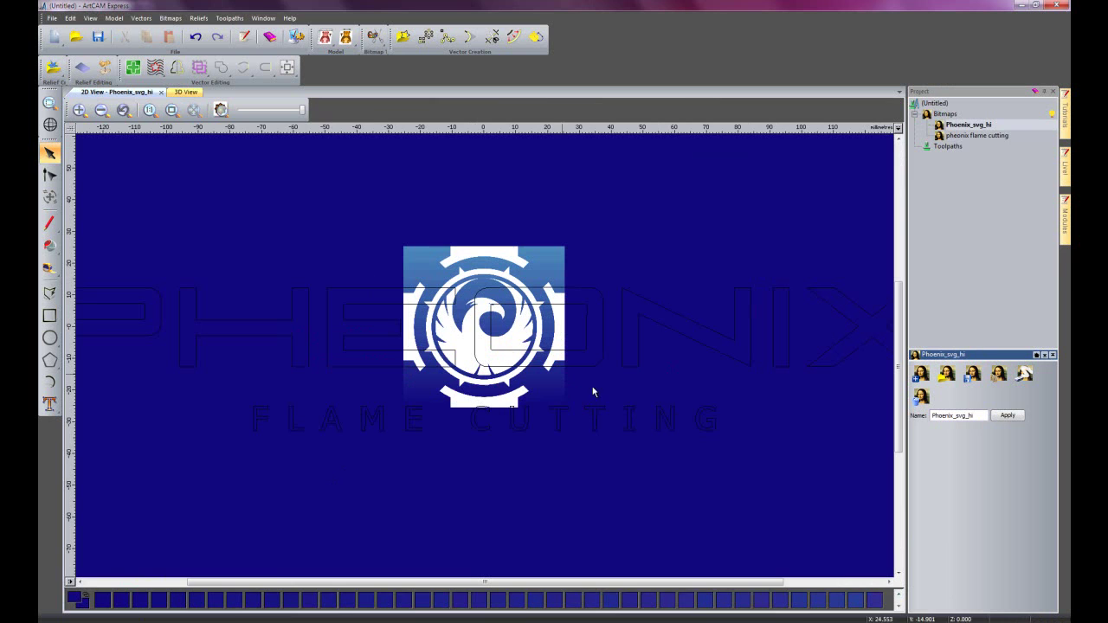
pyautogui.click(898, 606)
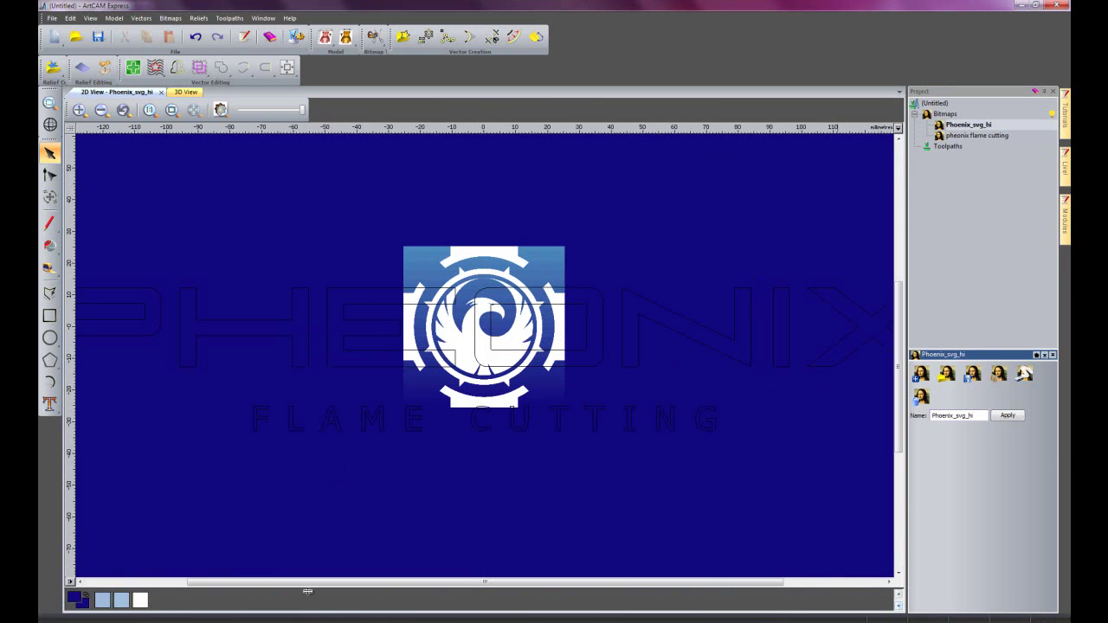
pyautogui.click(141, 602)
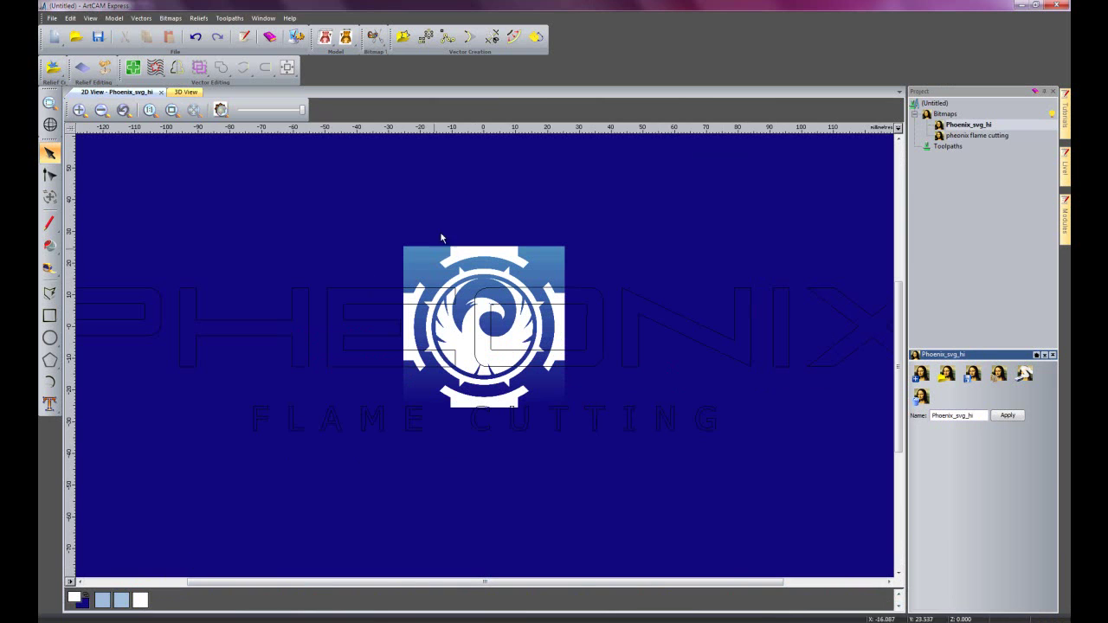
# Trace the emblem into vector outlines and hide the colour bitmap preview
pyautogui.click(537, 38)
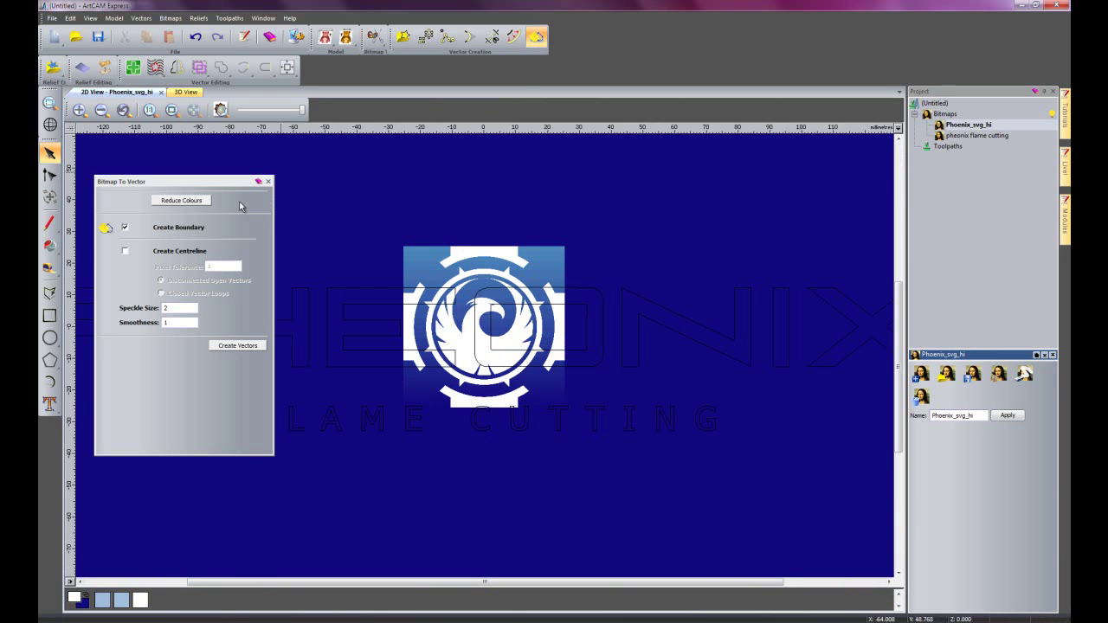
pyautogui.click(224, 347)
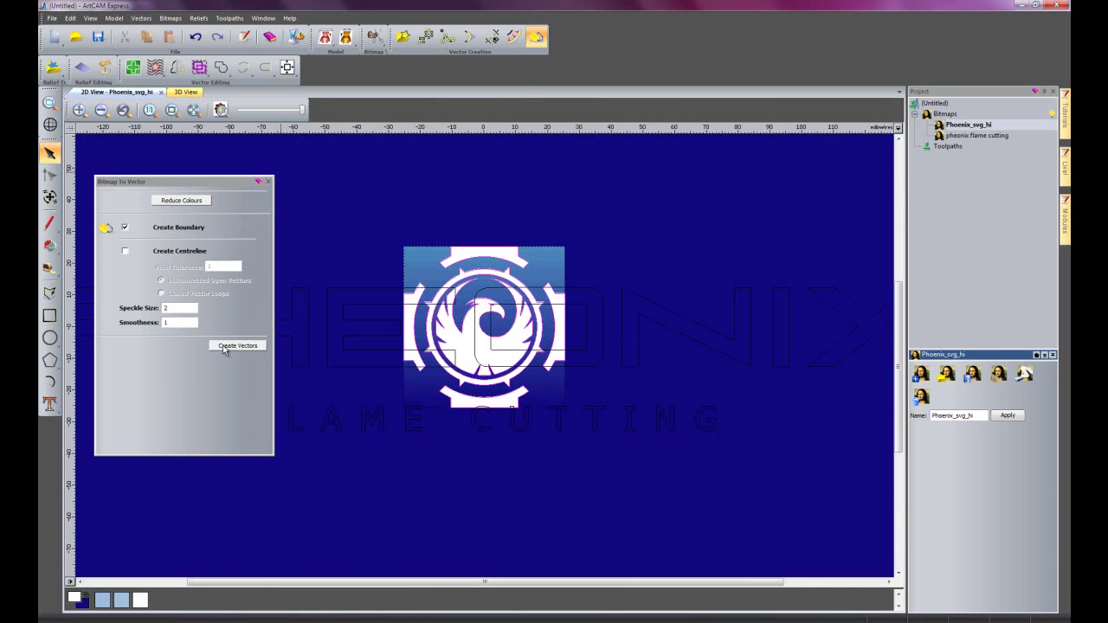
pyautogui.click(271, 182)
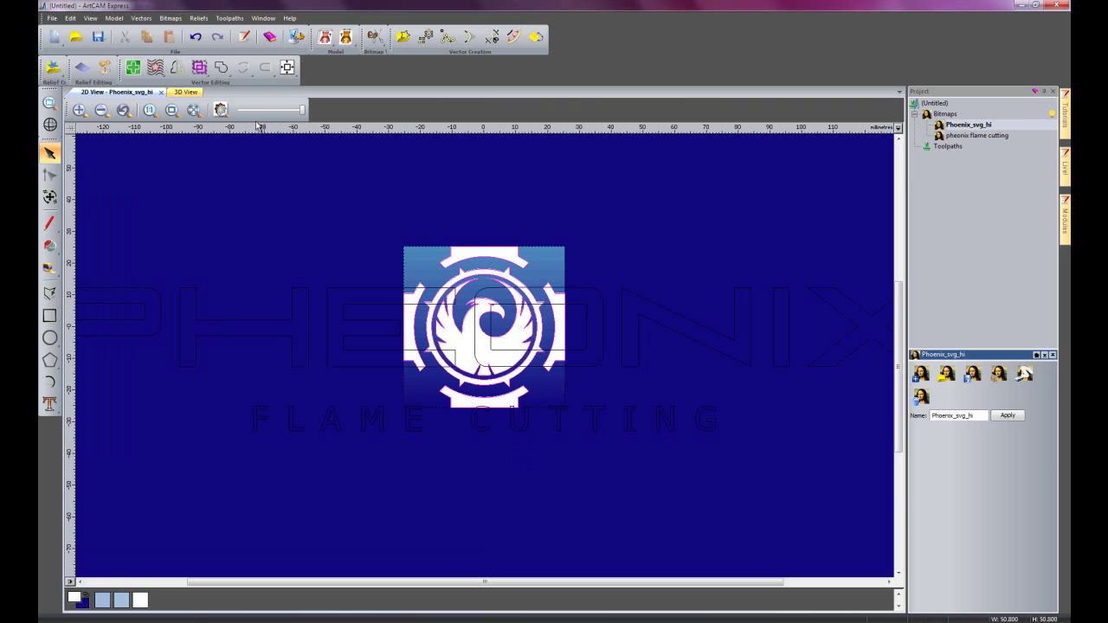
pyautogui.click(221, 109)
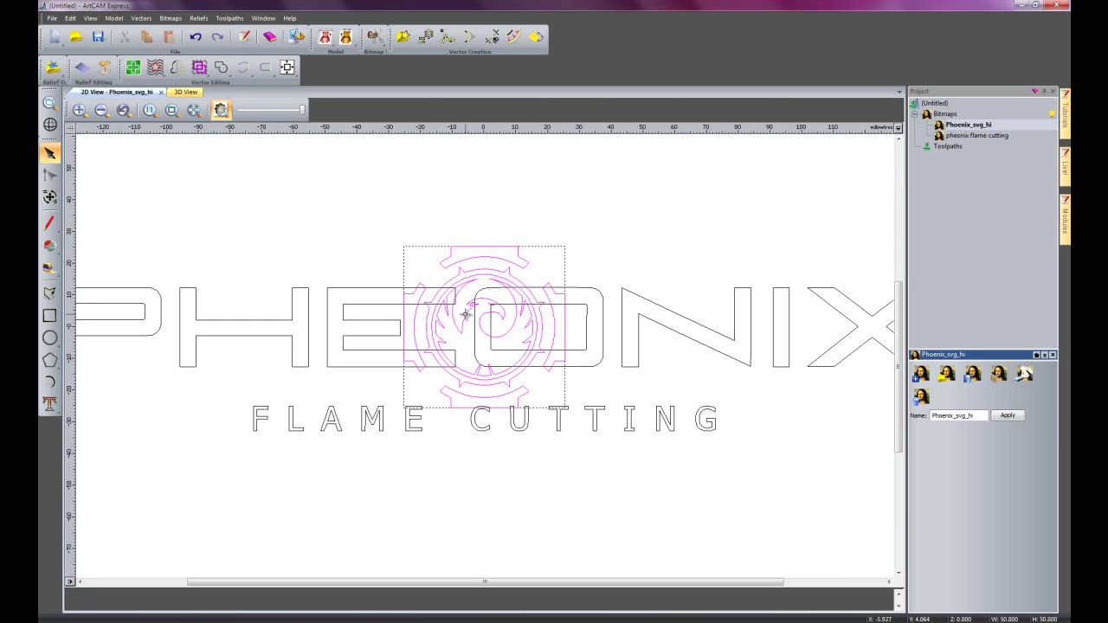
# Move the traced emblem above the PHEONIX lettering and zoom to the whole page
pyautogui.moveTo(468, 316); pyautogui.dragTo(462, 178)
pyautogui.press('F3')
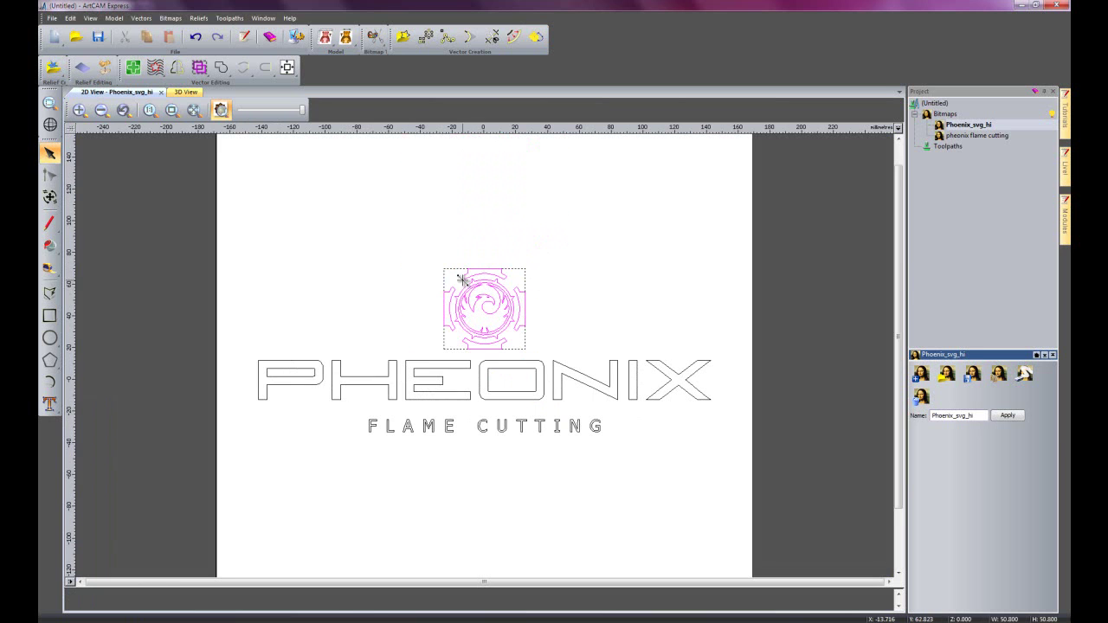
pyautogui.click(573, 325)
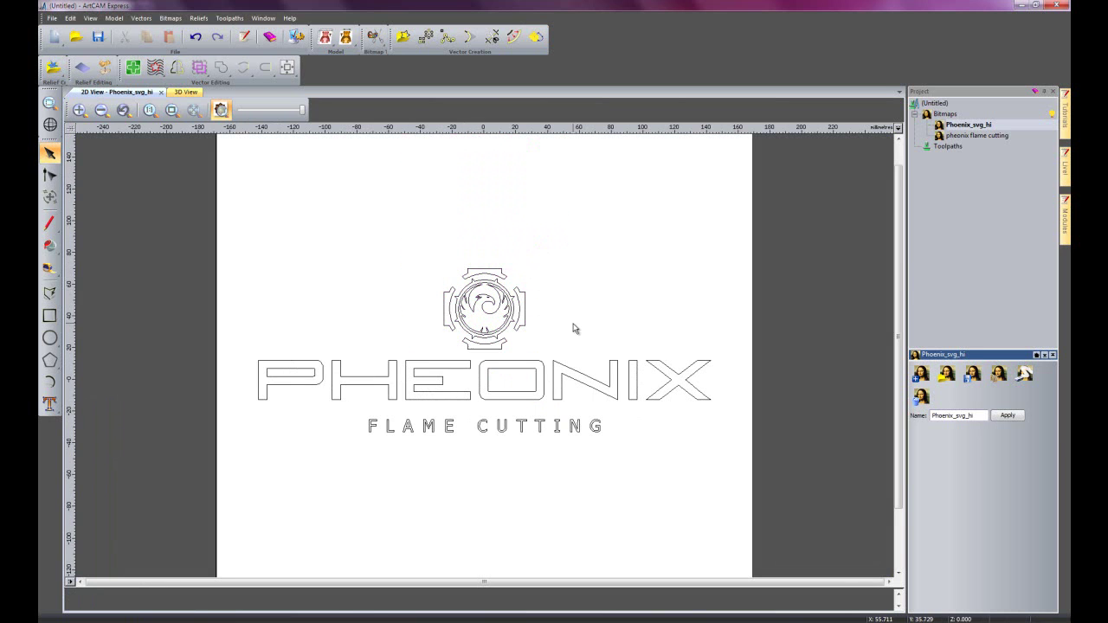
# Delete the emblem's right-side arc and base pieces, then select the remaining emblem
pyautogui.click(522, 293)
pyautogui.moveTo(522, 293); pyautogui.dragTo(447, 303)
pyautogui.press('Delete')
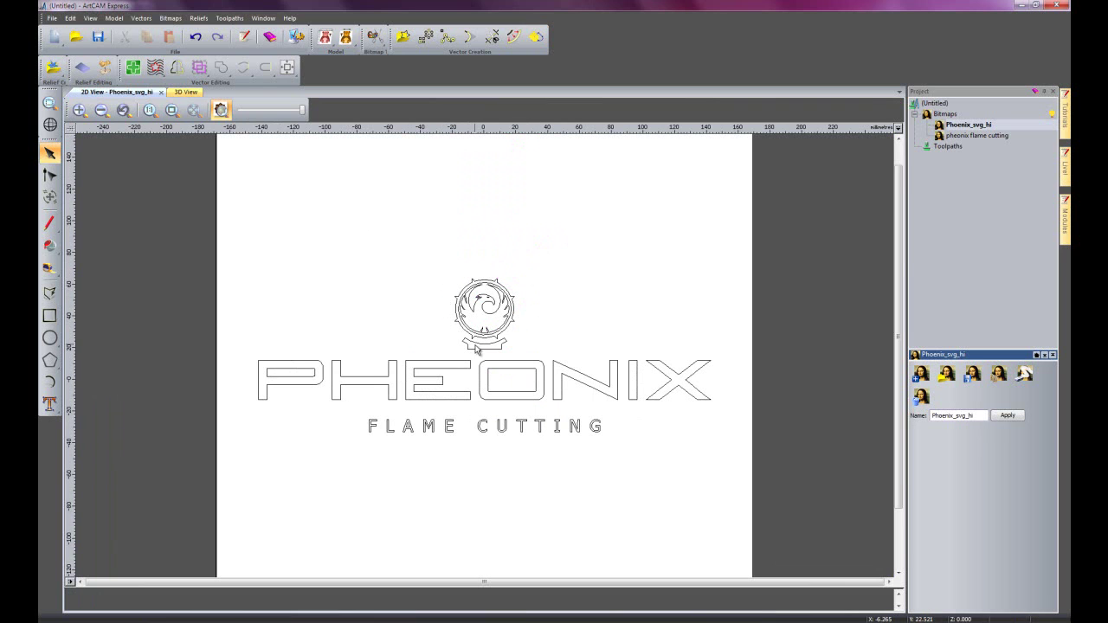
pyautogui.click(477, 350)
pyautogui.press('Delete')
pyautogui.moveTo(426, 235); pyautogui.dragTo(555, 355)
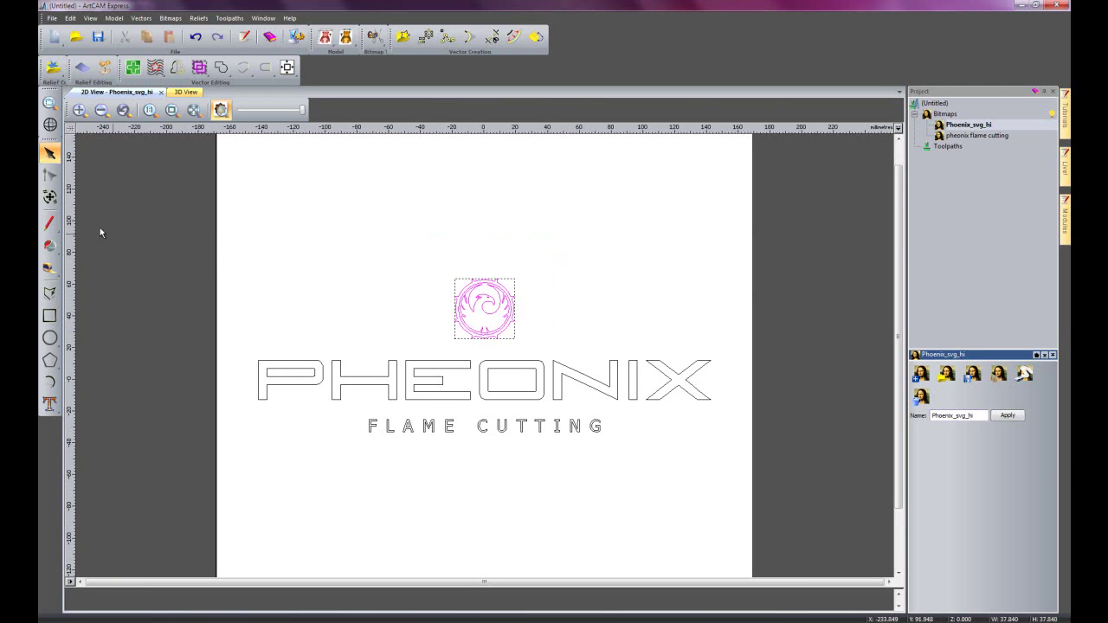
# Scale the emblem to 250%, making it about 94.6 mm square
pyautogui.click(52, 199)
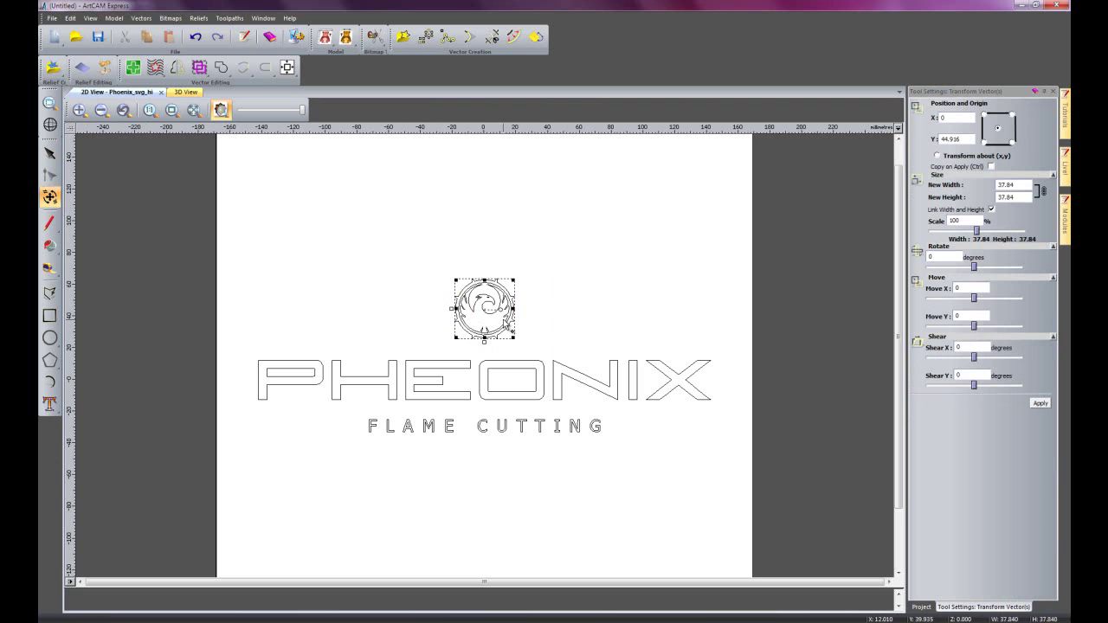
pyautogui.doubleClick(976, 221)
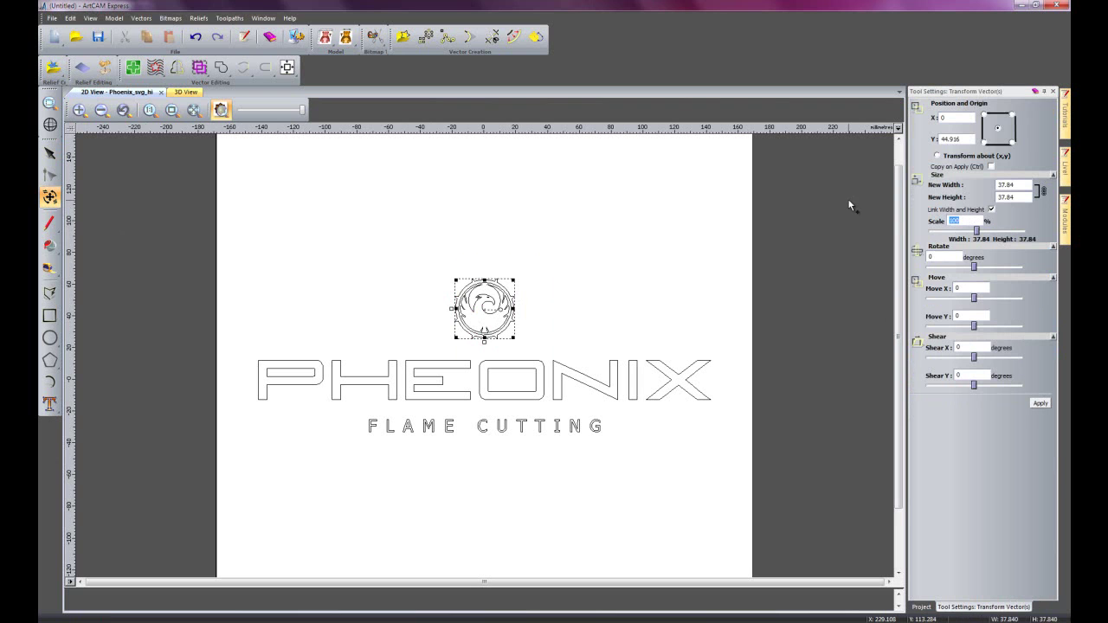
pyautogui.write('250')
pyautogui.click(1043, 401)
# Nudge the enlarged emblem slightly higher above the PHEONIX lettering
pyautogui.rightClick(602, 281)
pyautogui.press('Escape')
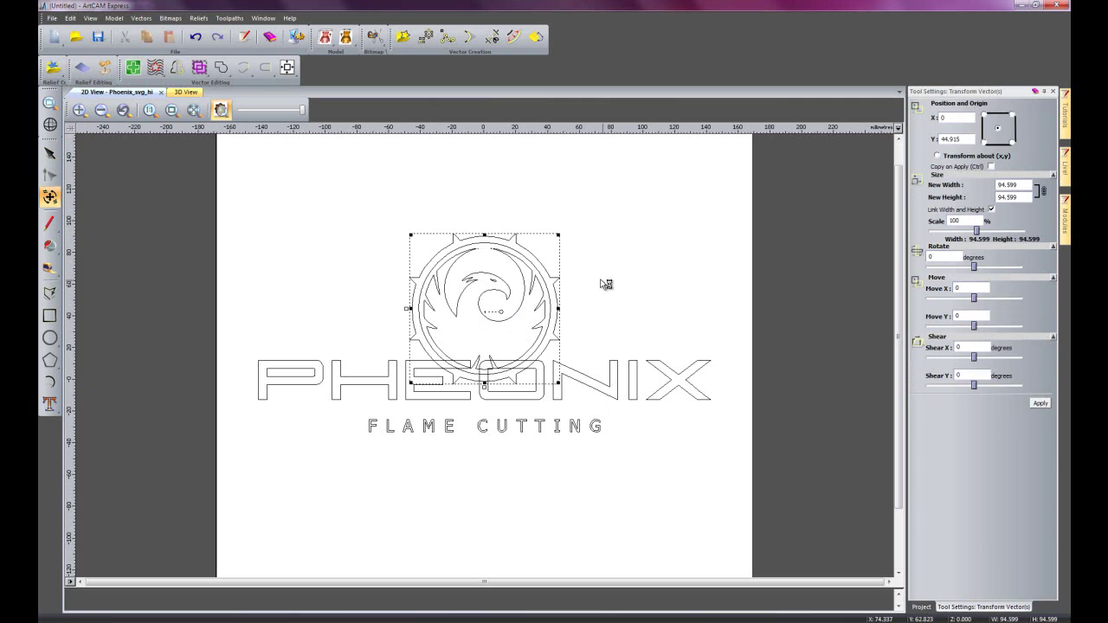
pyautogui.press('Escape')
pyautogui.moveTo(386, 206); pyautogui.dragTo(585, 390)
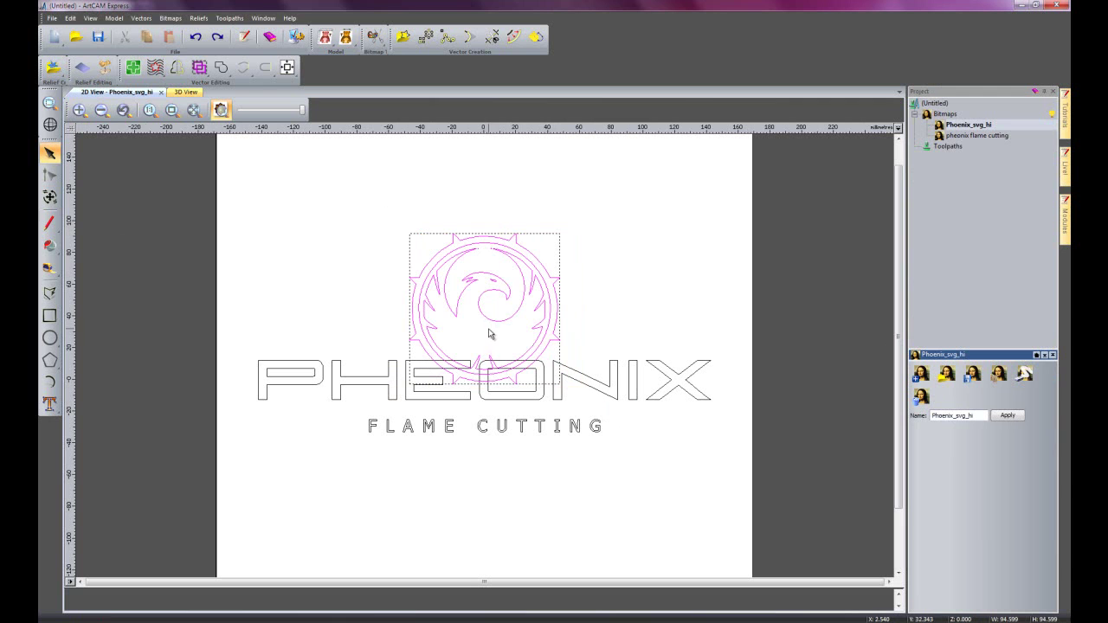
pyautogui.moveTo(487, 317); pyautogui.dragTo(482, 288)
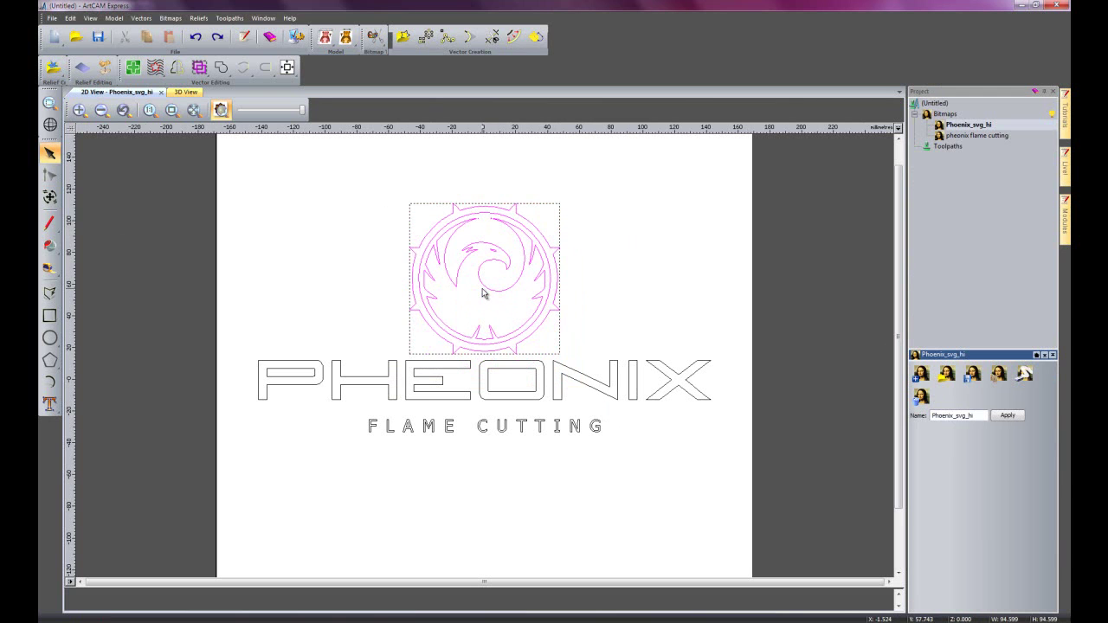
pyautogui.click(619, 304)
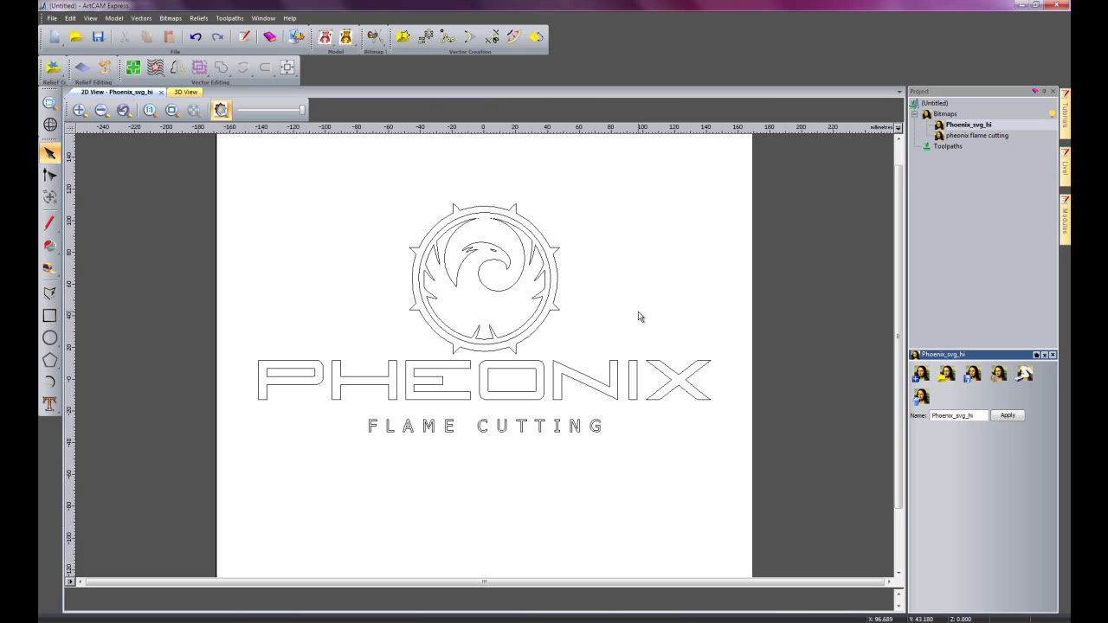